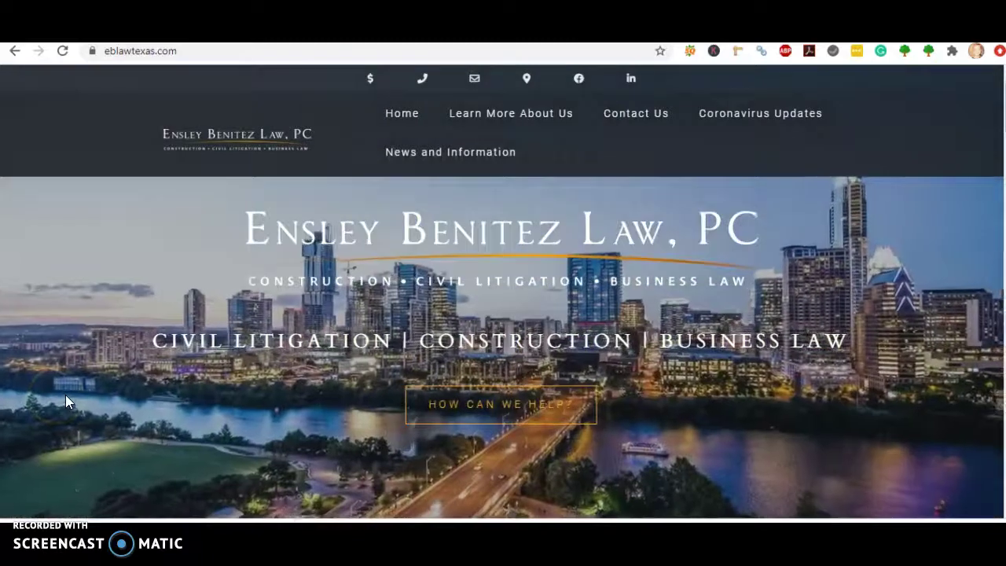
- Save the Construction Law photo to Downloads as a JPEG named worker-2633918_1920
{"action": "scroll", "coordinate": [121, 366], "scroll_direction": "down", "scroll_amount": 8}
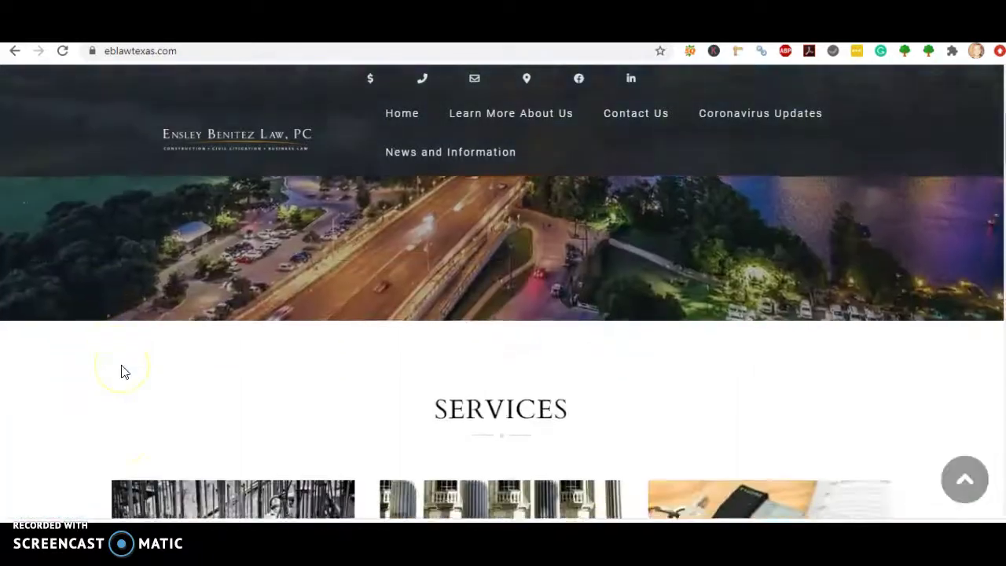
{"action": "scroll", "coordinate": [123, 370], "scroll_direction": "down", "scroll_amount": 15}
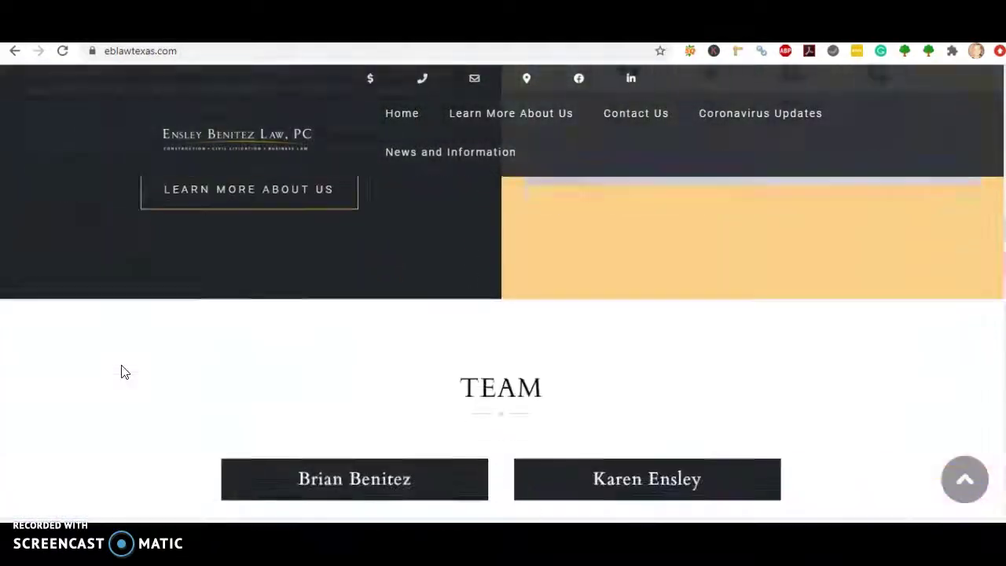
{"action": "scroll", "coordinate": [124, 372], "scroll_direction": "down", "scroll_amount": 10}
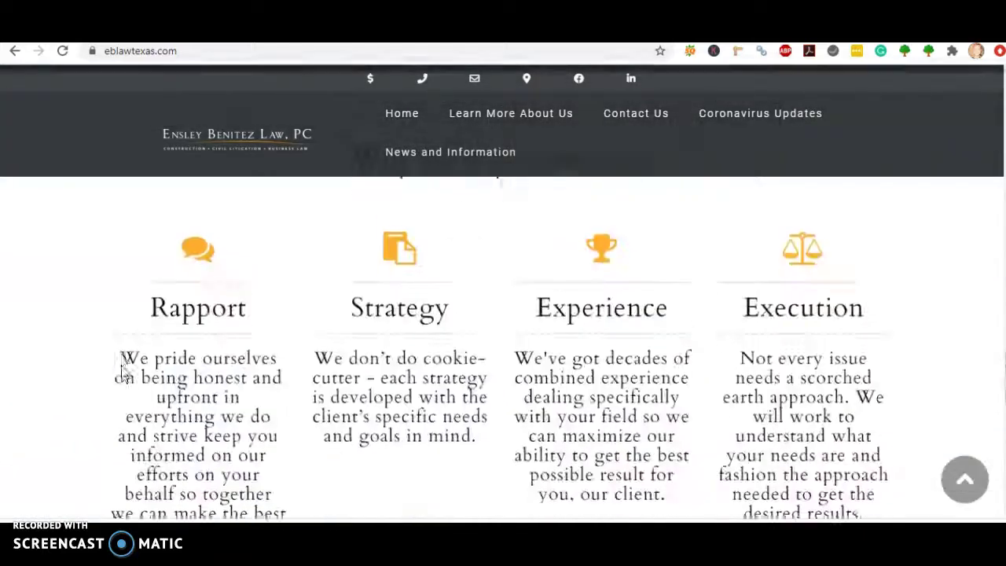
{"action": "scroll", "coordinate": [122, 371], "scroll_direction": "up", "scroll_amount": 20}
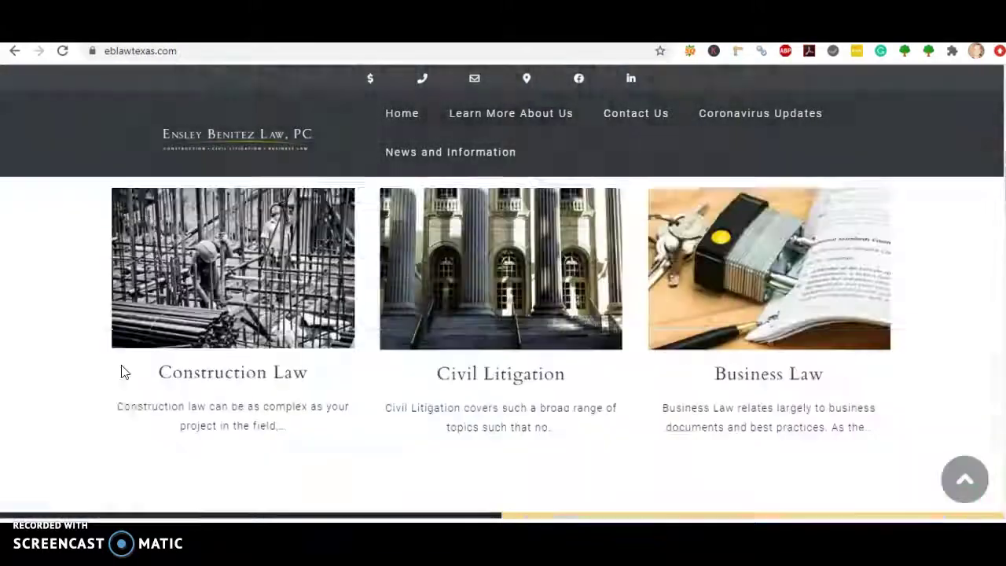
{"action": "scroll", "coordinate": [121, 371], "scroll_direction": "down", "scroll_amount": 4}
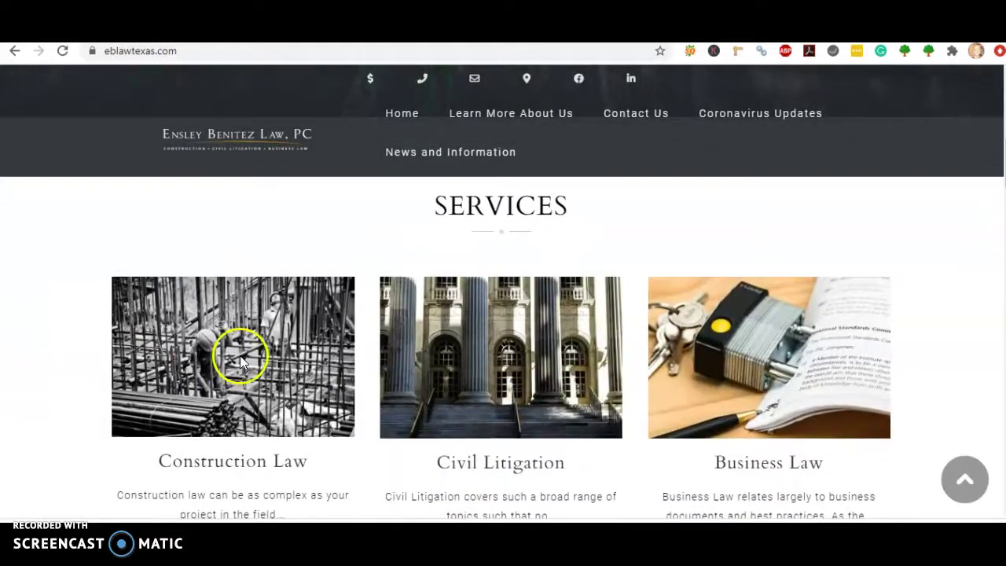
{"action": "right_click", "coordinate": [240, 356]}
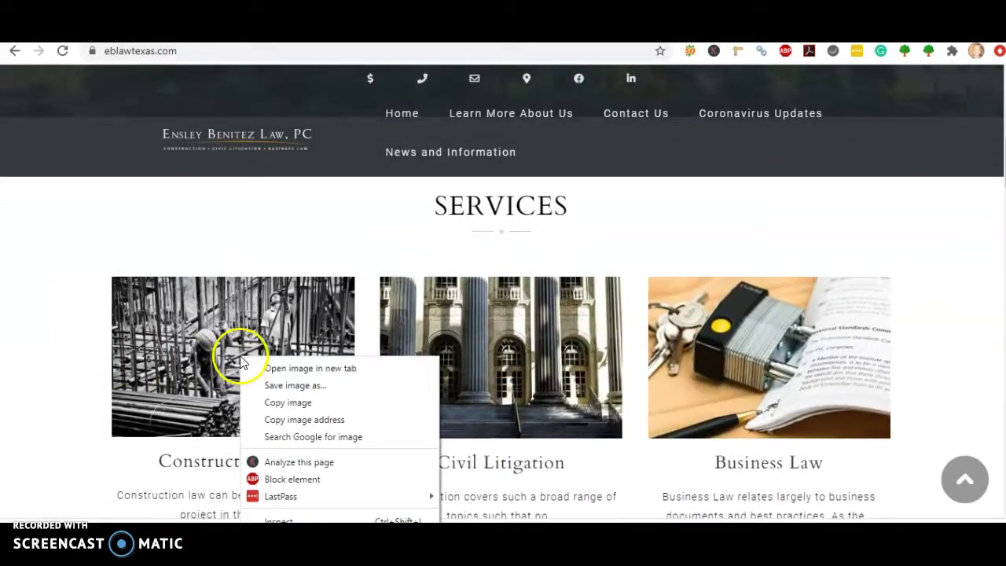
{"action": "left_click", "coordinate": [282, 388]}
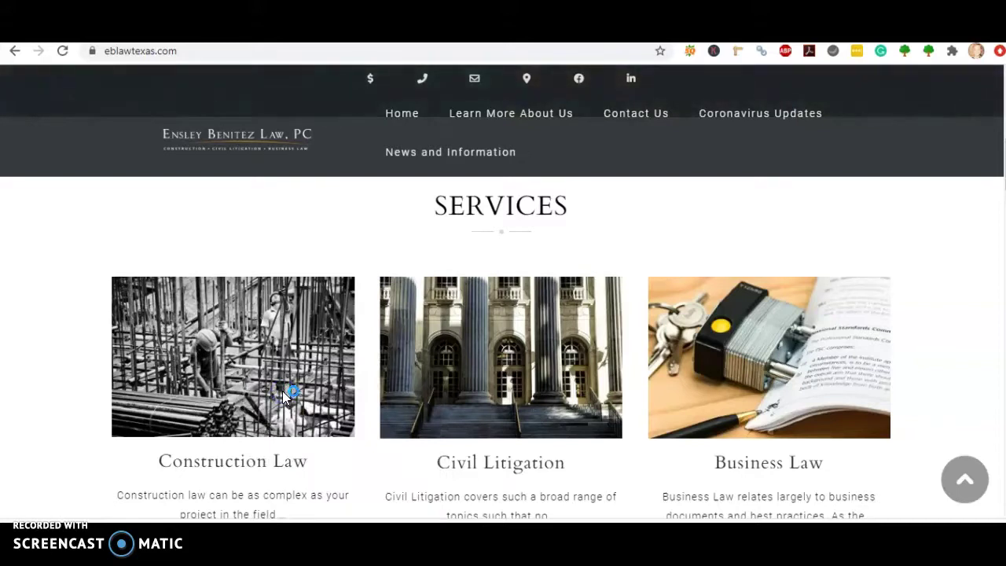
{"action": "left_click", "coordinate": [180, 377]}
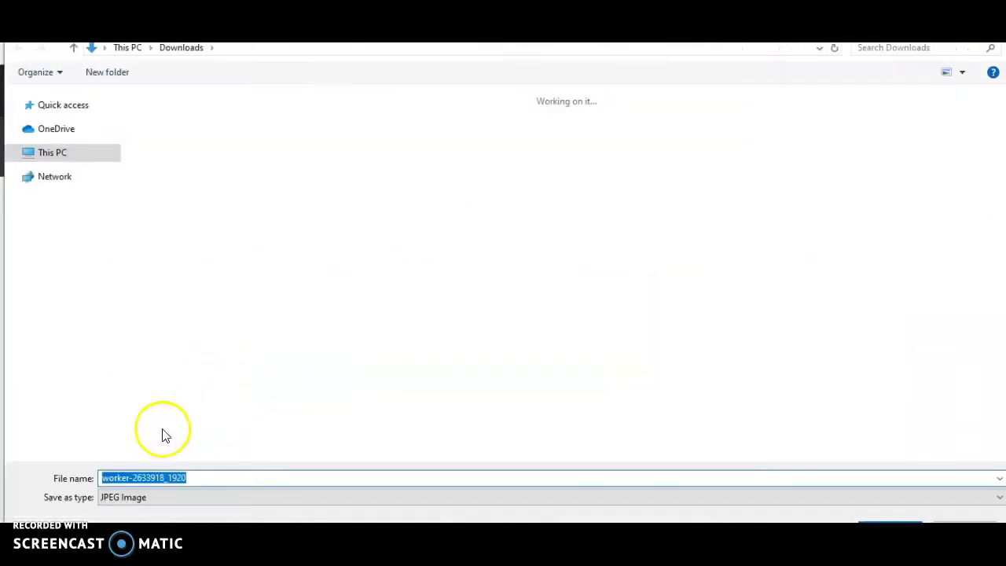
{"action": "left_click", "coordinate": [186, 479]}
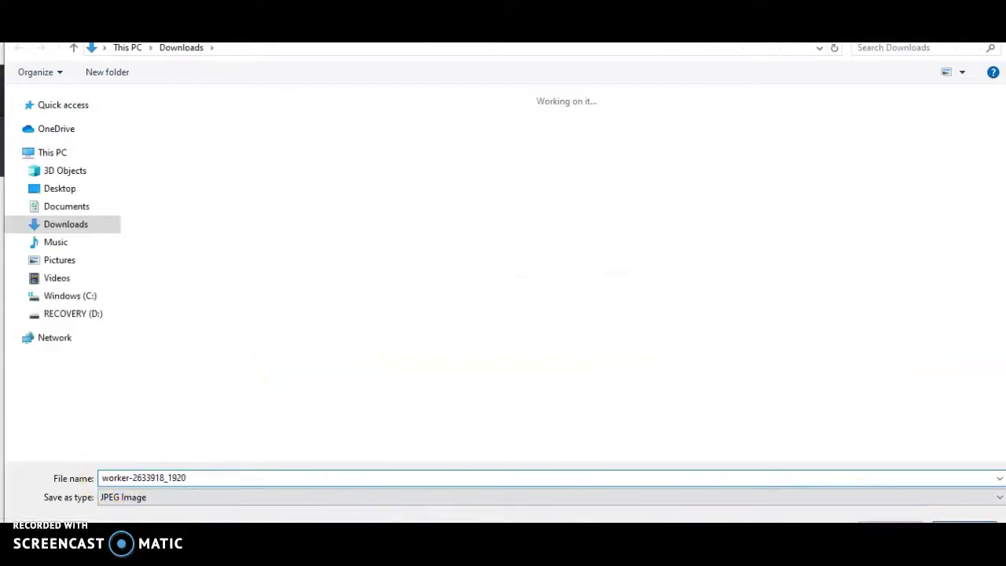
{"action": "key", "text": "Return"}
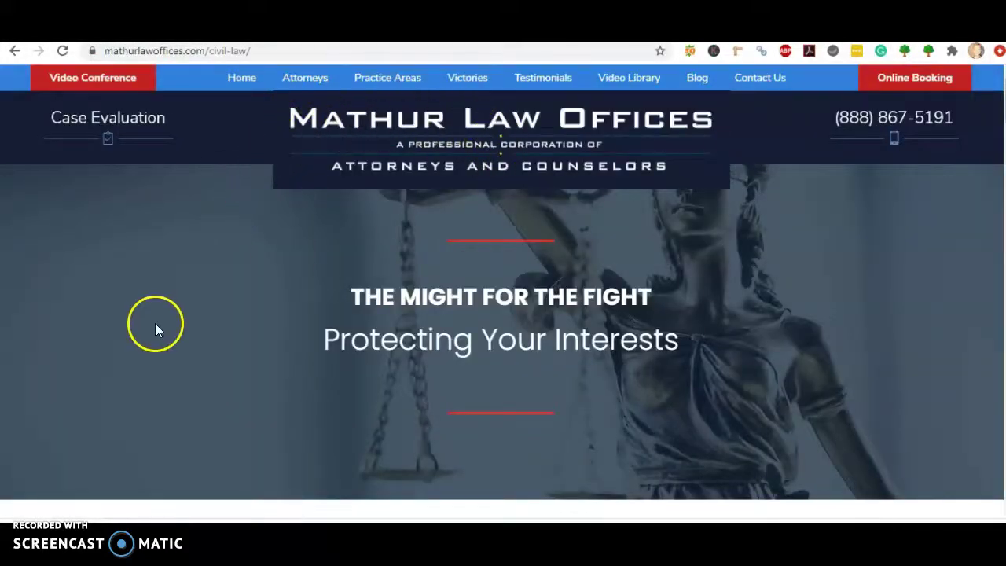
- Scroll through the Mathur Law Offices civil-law page on mathurlawoffices.com
{"action": "scroll", "coordinate": [156, 324], "scroll_direction": "down", "scroll_amount": 10}
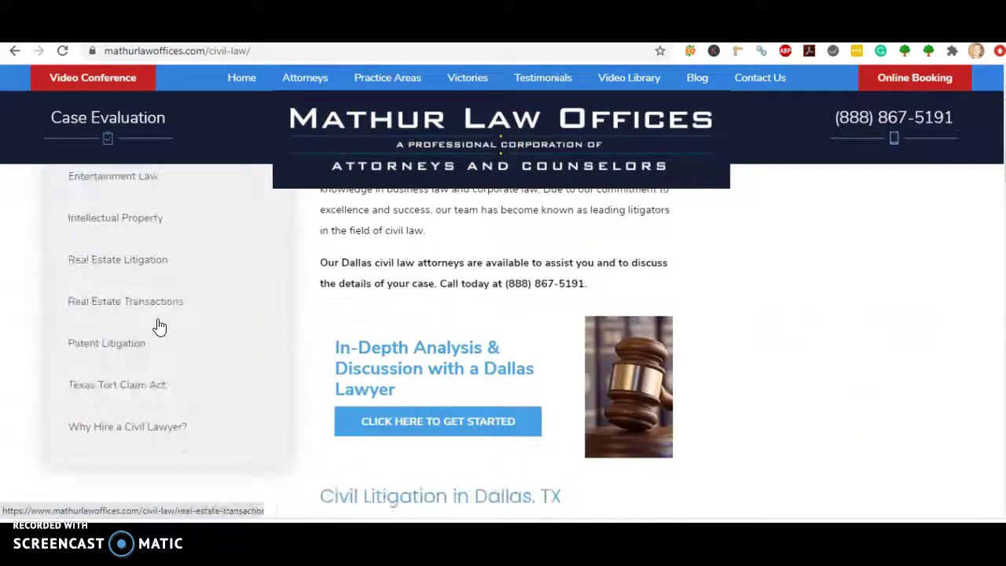
{"action": "scroll", "coordinate": [156, 325], "scroll_direction": "down", "scroll_amount": 13}
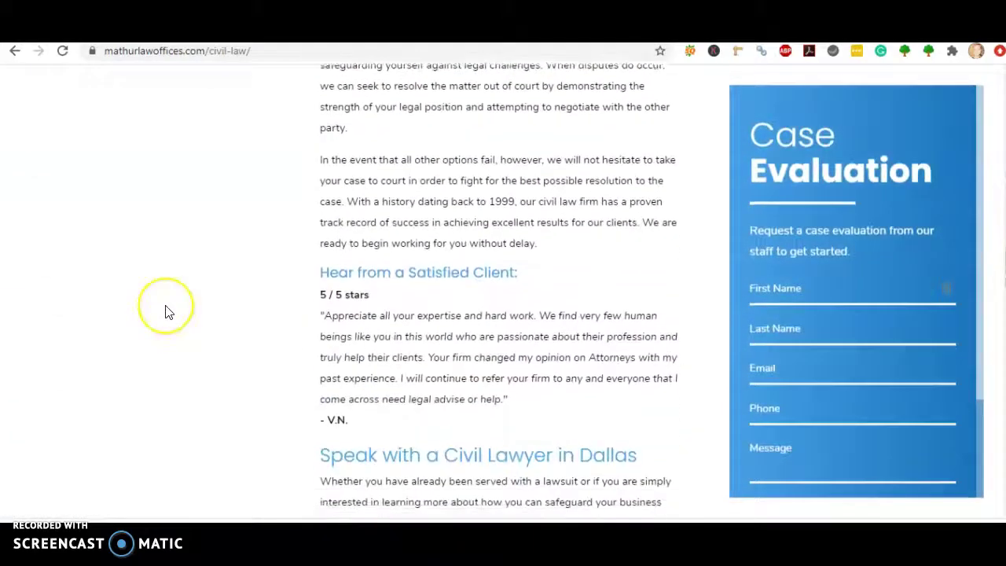
{"action": "scroll", "coordinate": [165, 310], "scroll_direction": "down", "scroll_amount": 14}
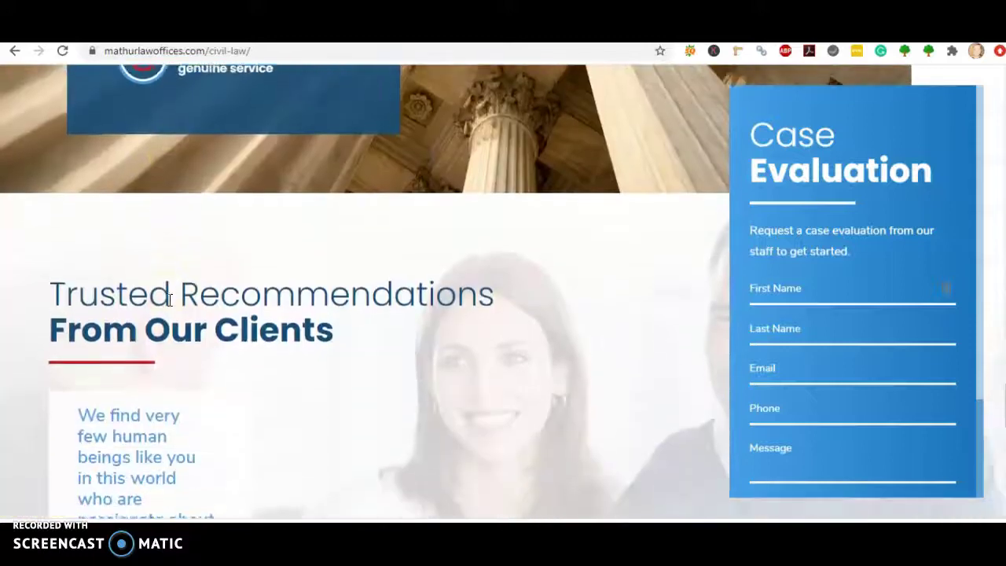
{"action": "scroll", "coordinate": [169, 299], "scroll_direction": "up", "scroll_amount": 20}
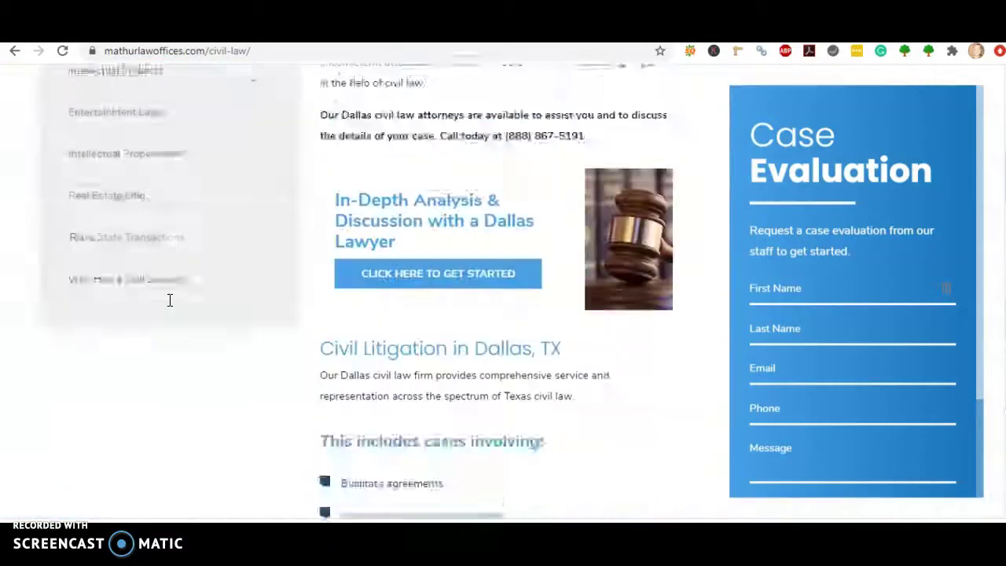
{"action": "scroll", "coordinate": [503, 299], "scroll_direction": "up", "scroll_amount": 2}
- Look over The Ashmore Law Firm's civil litigation attorney page
{"action": "key", "text": "ctrl+Tab"}
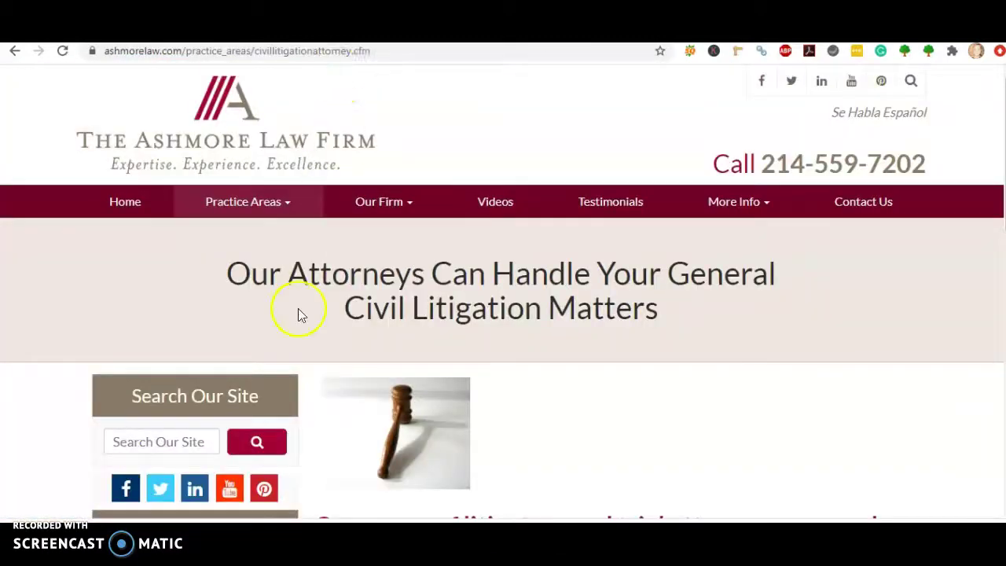
{"action": "scroll", "coordinate": [523, 311], "scroll_direction": "down", "scroll_amount": 10}
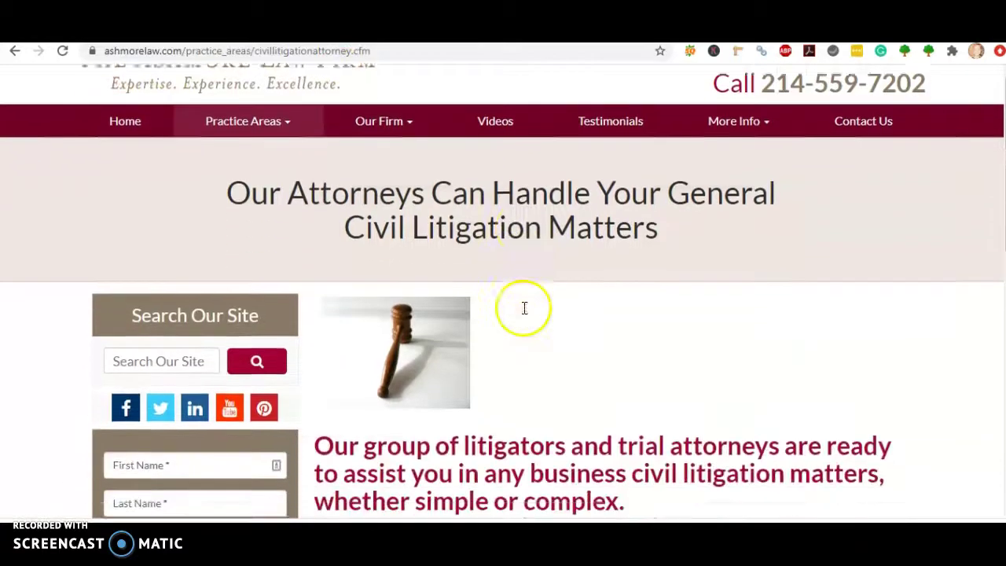
{"action": "scroll", "coordinate": [525, 313], "scroll_direction": "up", "scroll_amount": 12}
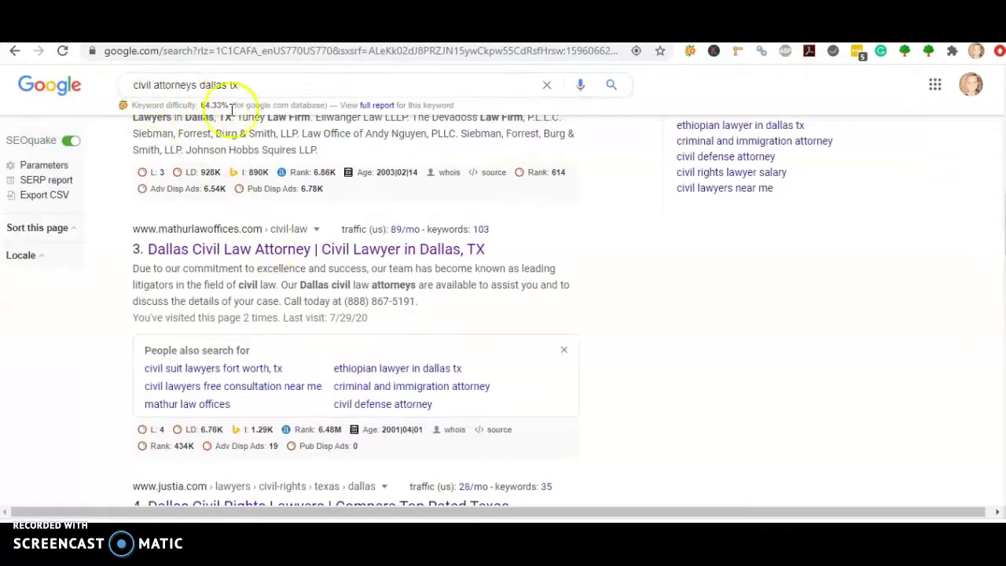
- Scan the 'civil attorneys dallas tx' map pack listings and organic competitor results
{"action": "scroll", "coordinate": [292, 153], "scroll_direction": "up", "scroll_amount": 15}
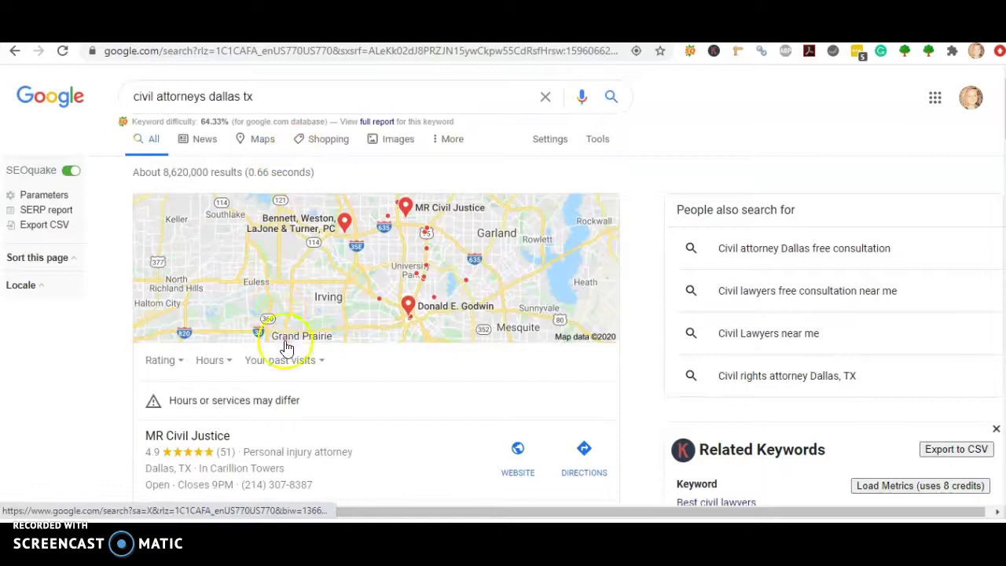
{"action": "scroll", "coordinate": [322, 377], "scroll_direction": "down", "scroll_amount": 3}
{"action": "scroll", "coordinate": [322, 380], "scroll_direction": "down", "scroll_amount": 5}
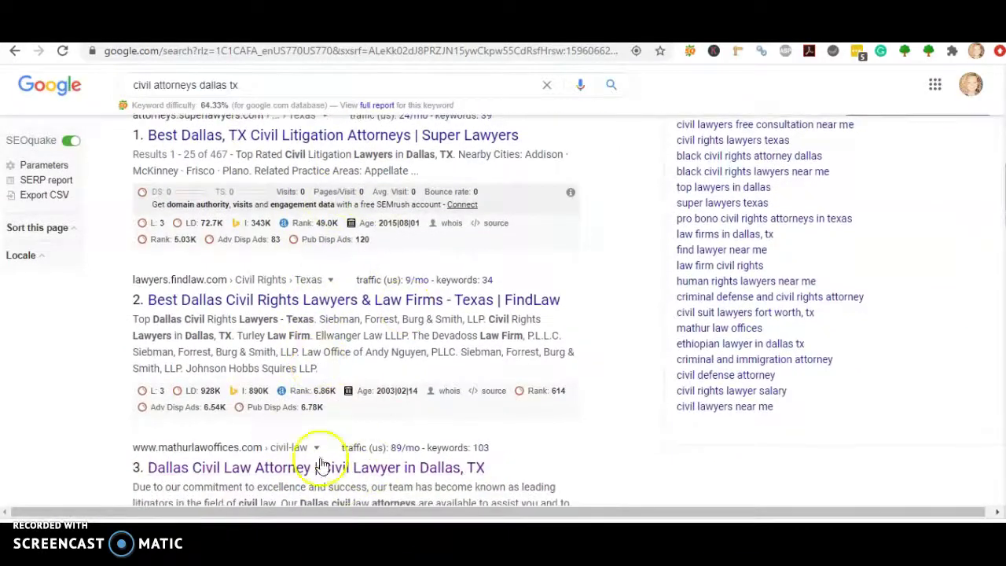
{"action": "scroll", "coordinate": [329, 222], "scroll_direction": "up", "scroll_amount": 5}
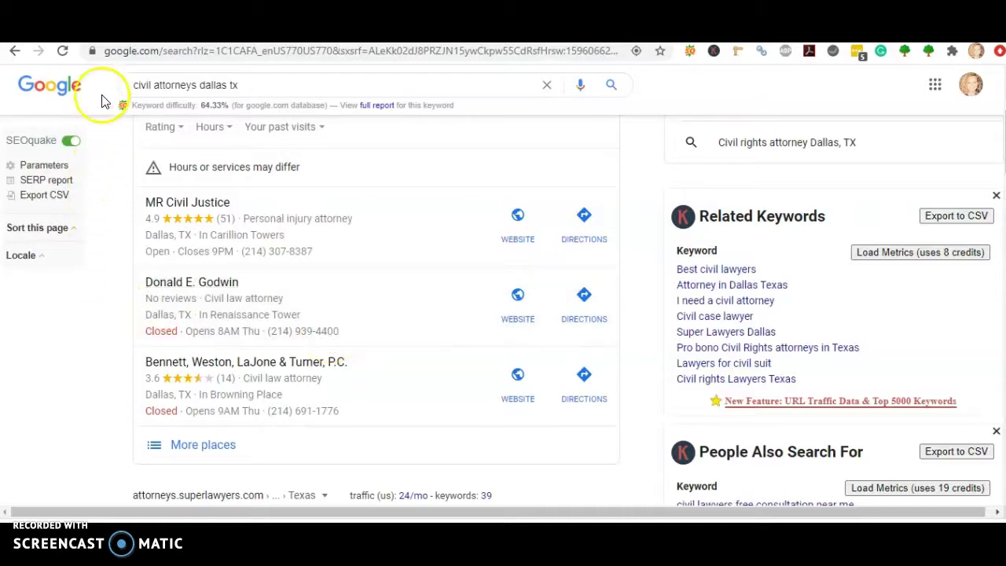
- View the saved Dallas, TX citation searches showing 15, 75 and 20 citations
{"action": "left_click", "coordinate": [142, 32]}
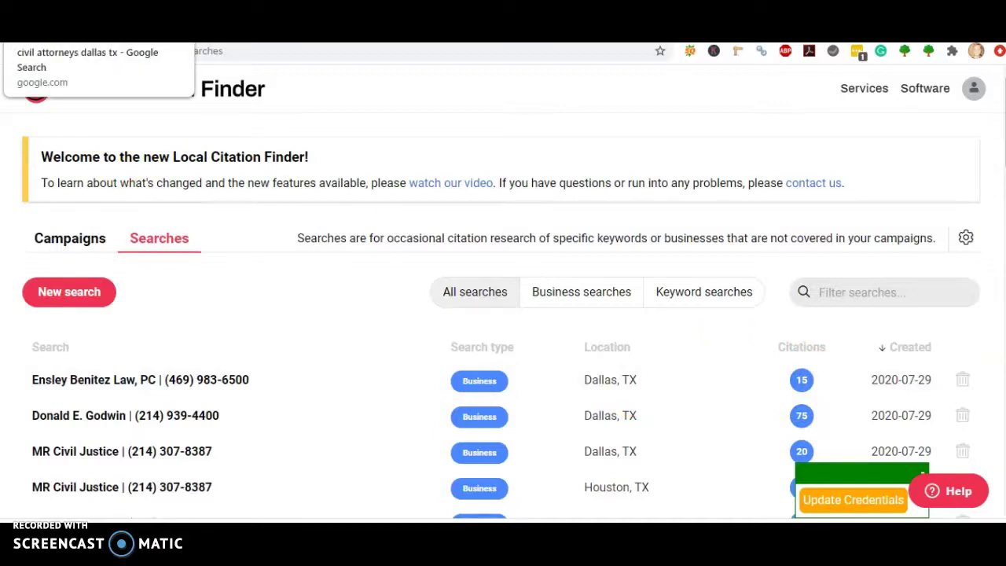
- Scroll the 'civil attorneys dallas tx' results past the local pack to Mathur Law Offices, ranked third
{"action": "left_click", "coordinate": [94, 40]}
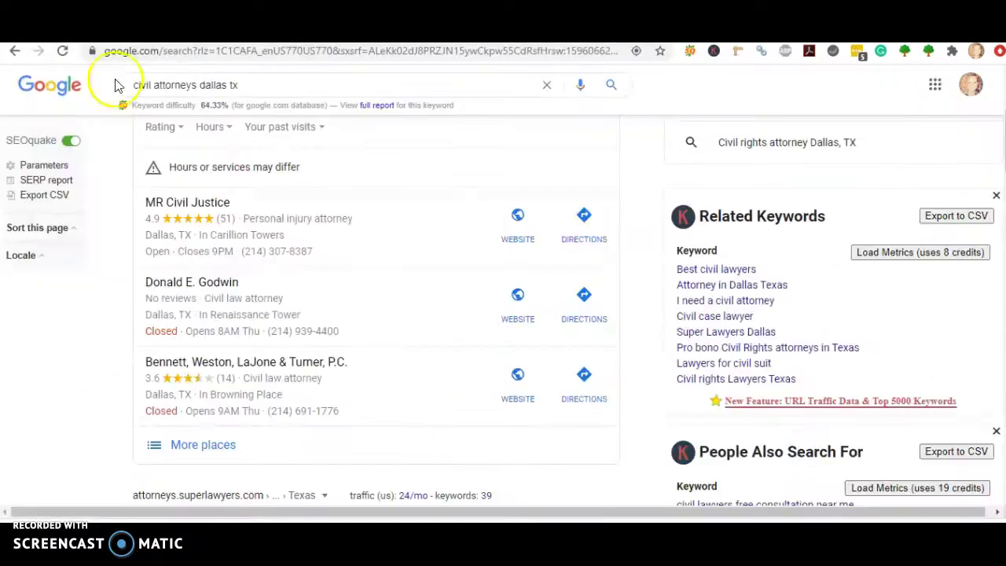
{"action": "scroll", "coordinate": [377, 299], "scroll_direction": "down", "scroll_amount": 4}
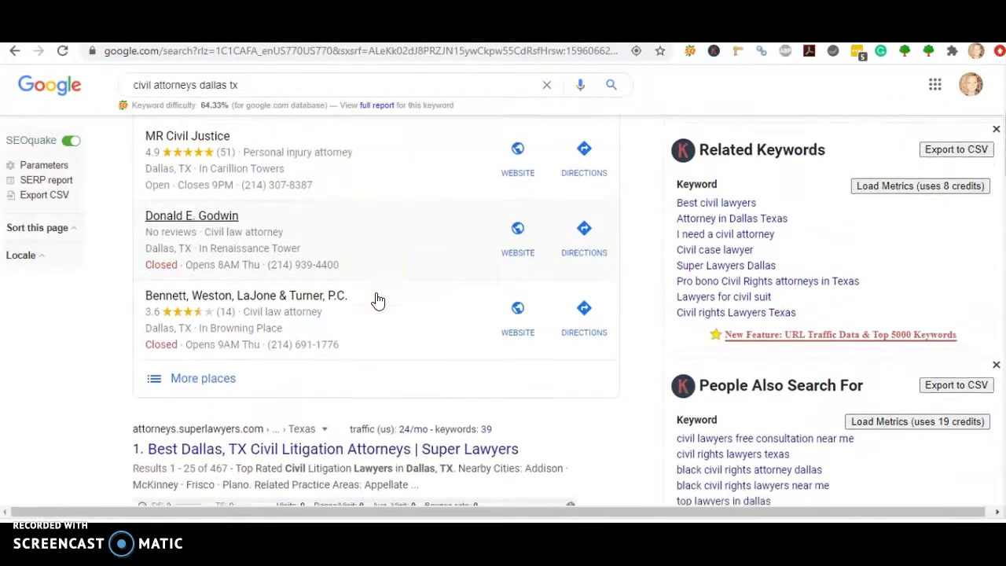
{"action": "scroll", "coordinate": [377, 299], "scroll_direction": "down", "scroll_amount": 2}
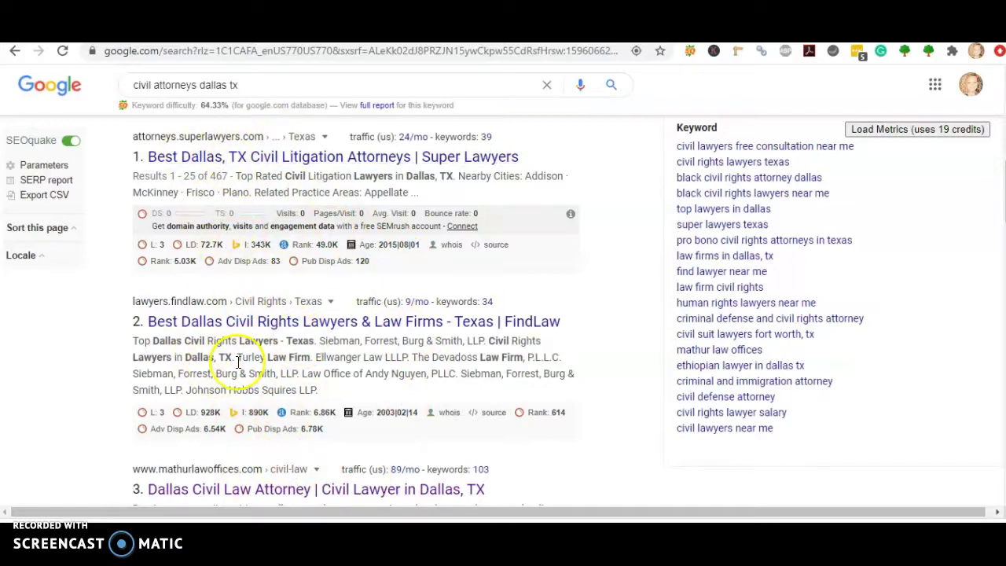
{"action": "scroll", "coordinate": [234, 355], "scroll_direction": "down", "scroll_amount": 2}
{"action": "scroll", "coordinate": [237, 362], "scroll_direction": "down", "scroll_amount": 4}
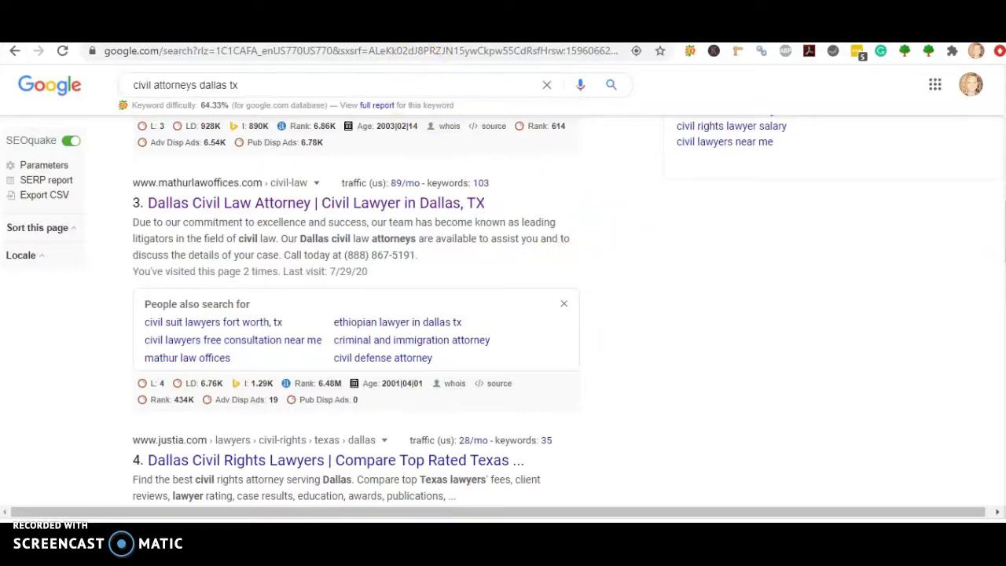
- Check the Ahrefs overview for mathurlawoffices.com/civil-law
{"action": "key", "text": "ctrl+Tab"}
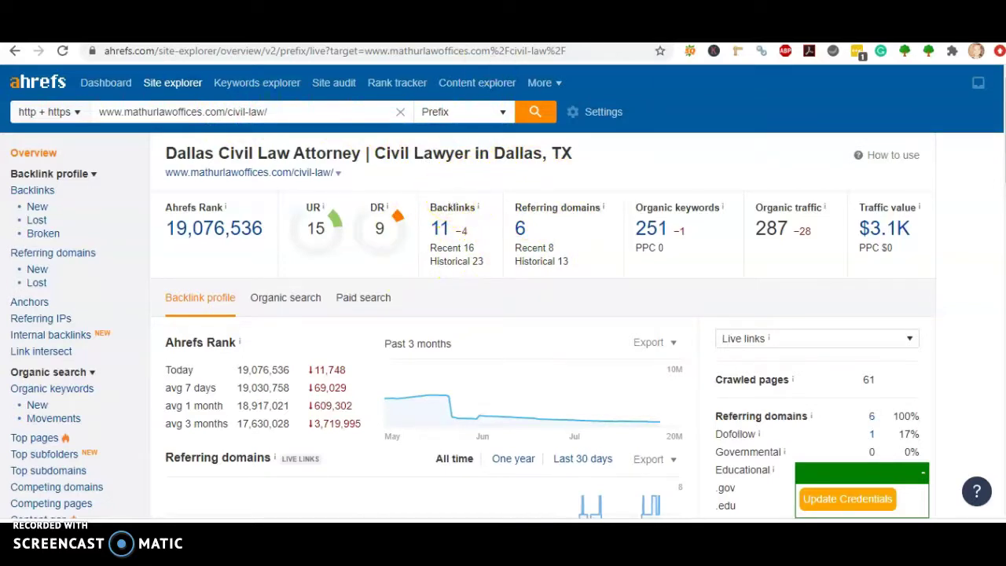
- View the eblawtexas.com overview: DR 3.4, 35 backlinks, 7 referring domains, 3 organic keywords
{"action": "left_click", "coordinate": [472, 35]}
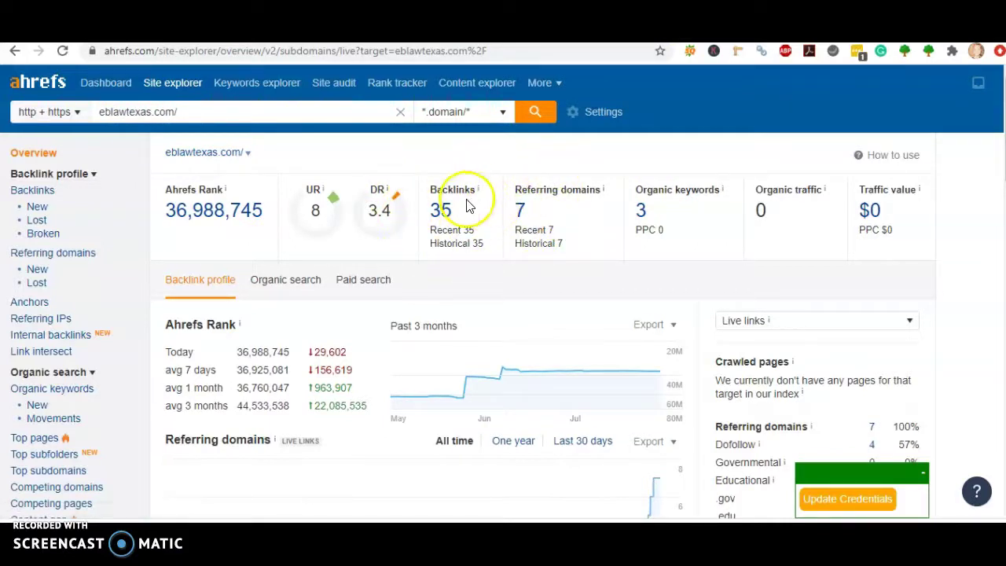
- Open eblawtexas.com's Organic Keywords report listing its three branded keywords
{"action": "left_click", "coordinate": [641, 211]}
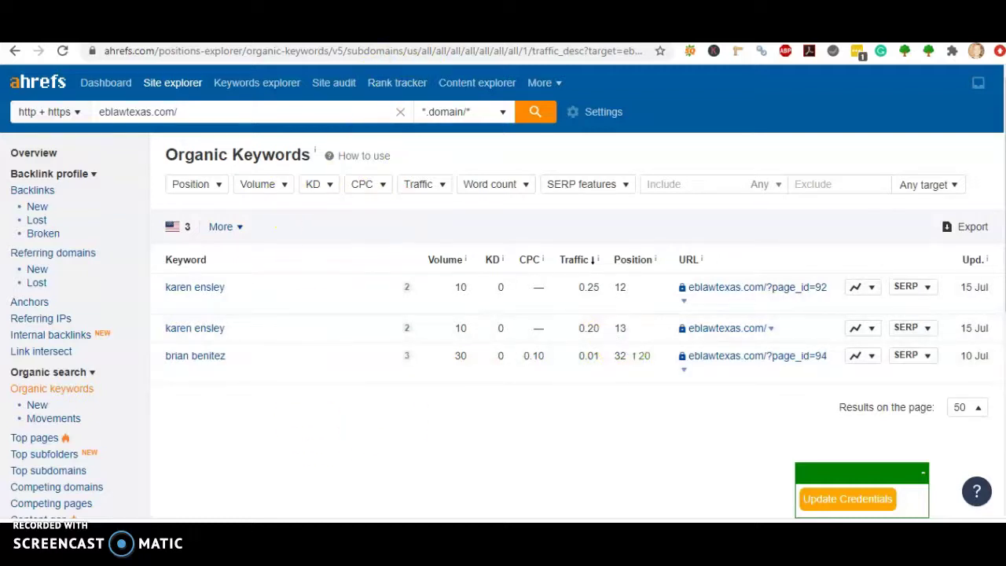
- Review the 71 US organic keywords for Ashmore Law's civil litigation page in Ahrefs
{"action": "left_click", "coordinate": [567, 31]}
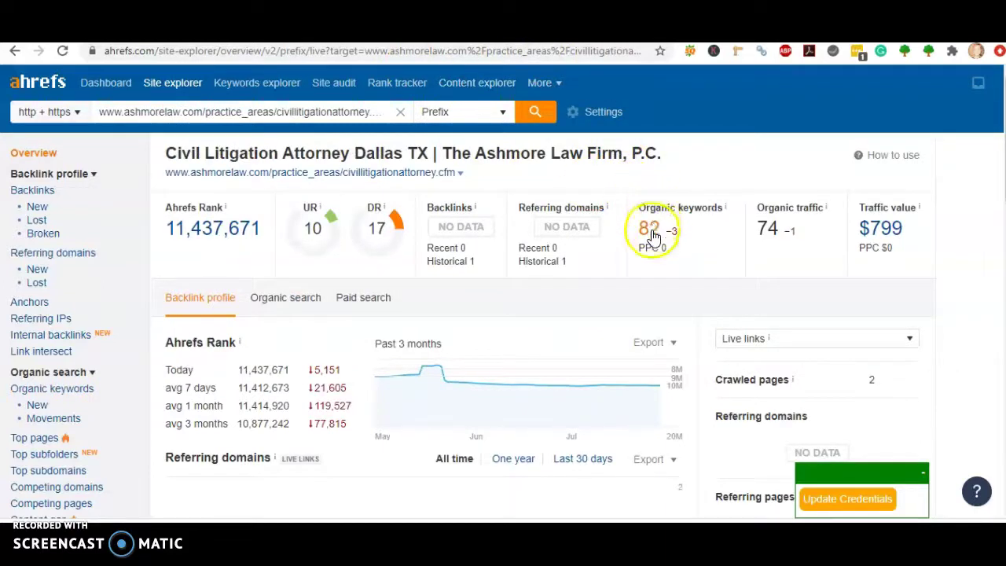
{"action": "left_click", "coordinate": [650, 229]}
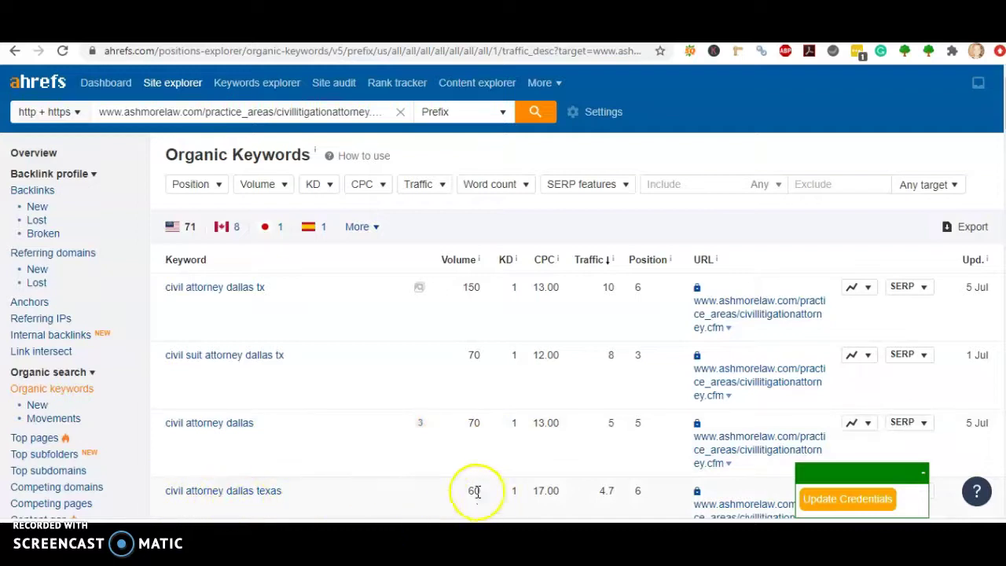
{"action": "scroll", "coordinate": [417, 487], "scroll_direction": "down", "scroll_amount": 3}
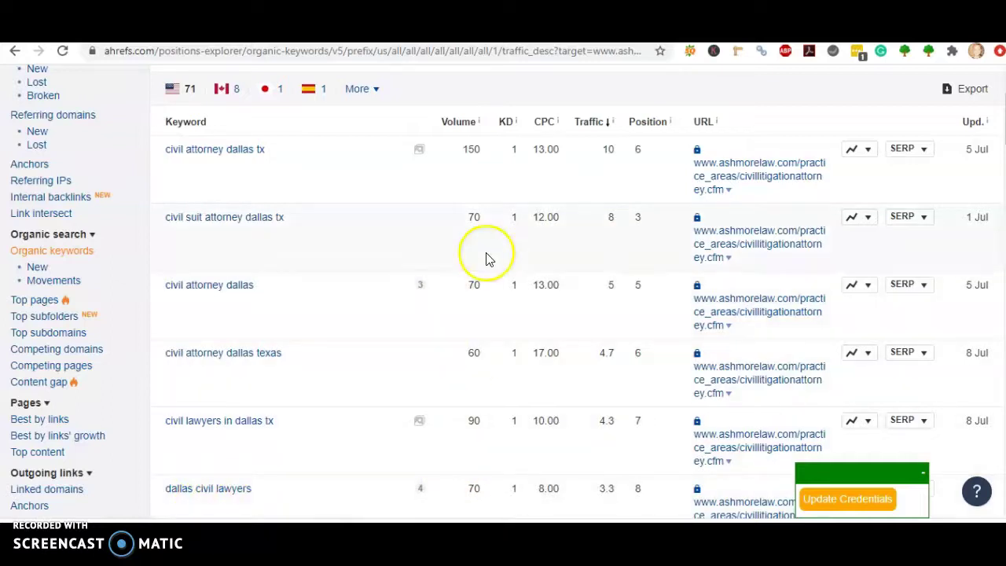
{"action": "scroll", "coordinate": [479, 347], "scroll_direction": "down", "scroll_amount": 3}
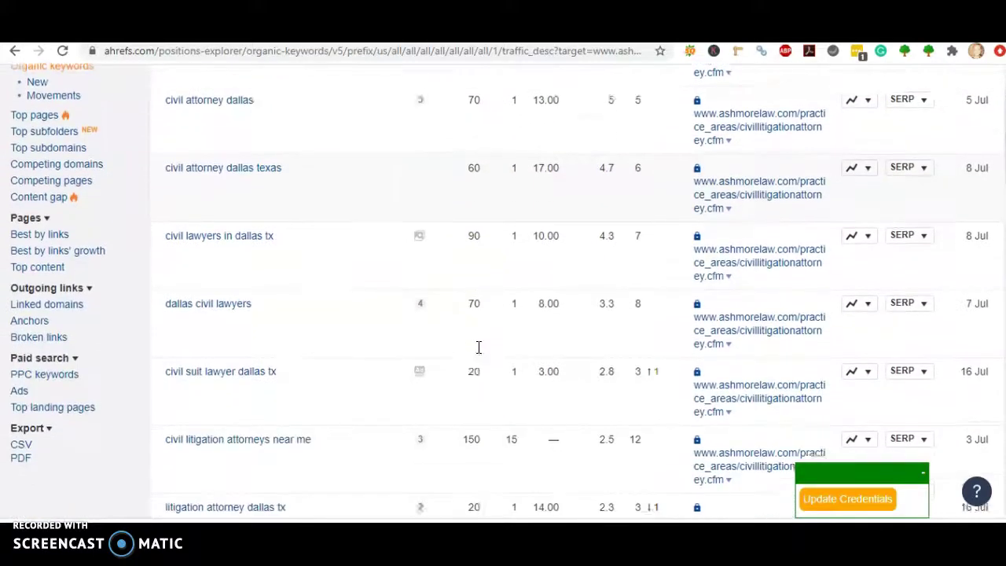
{"action": "scroll", "coordinate": [479, 346], "scroll_direction": "up", "scroll_amount": 5}
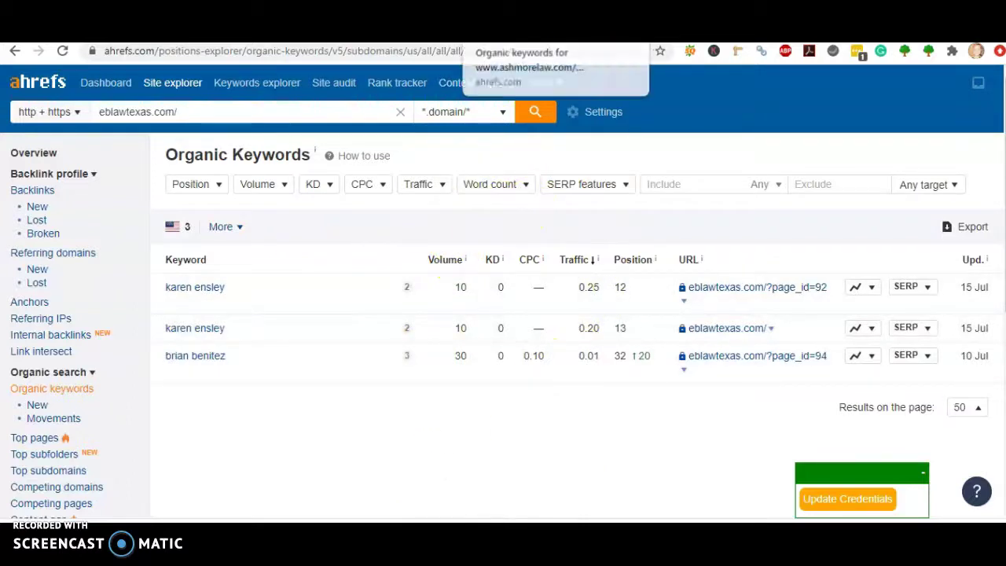
- Scan the Ensley Benitez Law Services, About Us and Team sections, then return to the Dallas local pack
{"action": "left_click", "coordinate": [481, 30]}
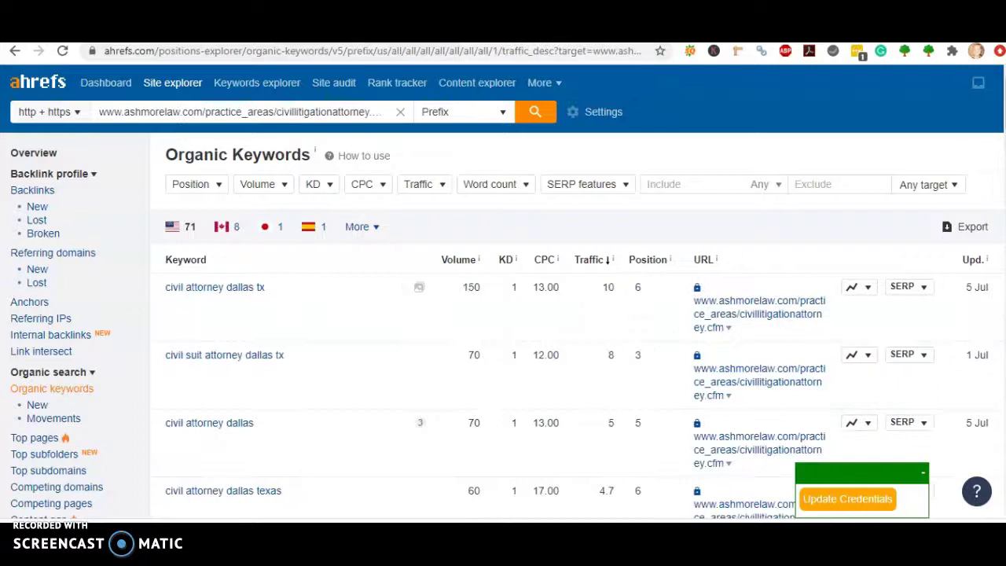
{"action": "left_click", "coordinate": [220, 30]}
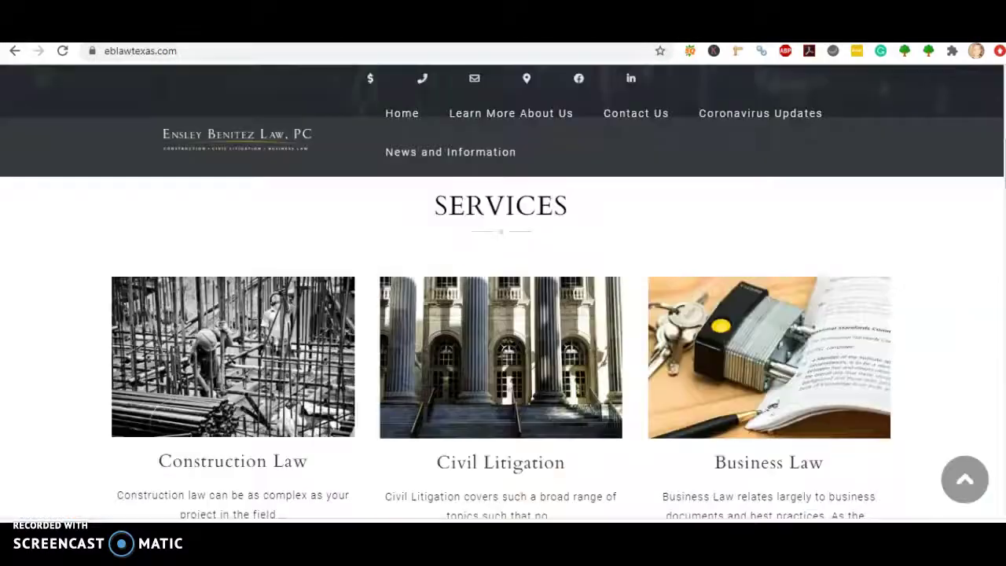
{"action": "scroll", "coordinate": [79, 310], "scroll_direction": "up", "scroll_amount": 4}
{"action": "scroll", "coordinate": [79, 306], "scroll_direction": "down", "scroll_amount": 6}
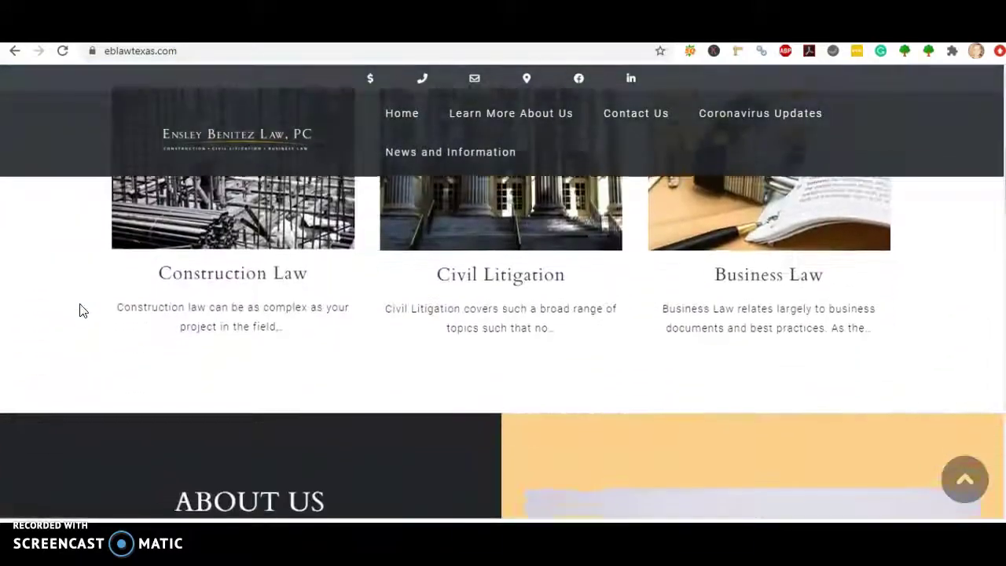
{"action": "scroll", "coordinate": [79, 310], "scroll_direction": "down", "scroll_amount": 7}
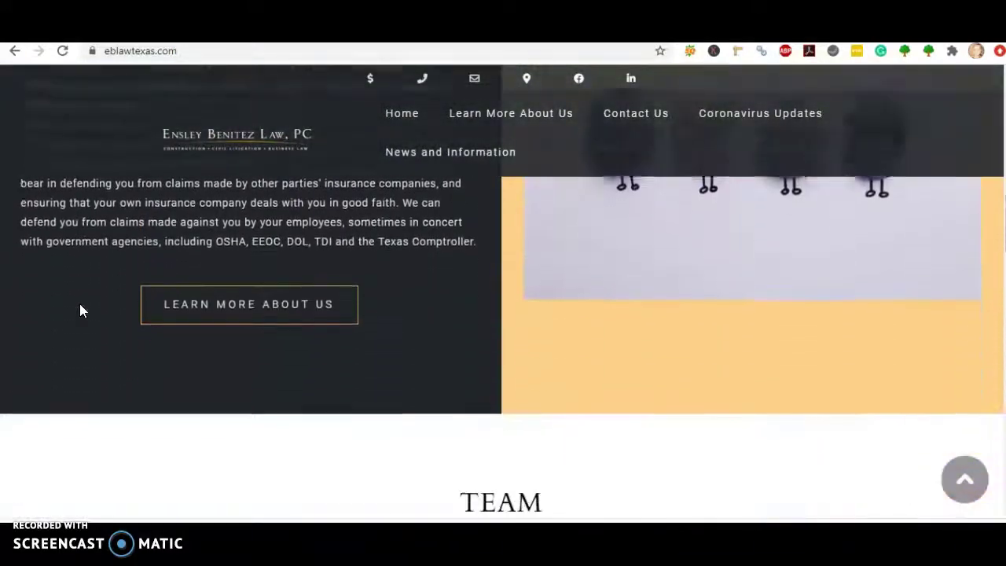
{"action": "scroll", "coordinate": [80, 310], "scroll_direction": "down", "scroll_amount": 3}
{"action": "scroll", "coordinate": [81, 310], "scroll_direction": "up", "scroll_amount": 8}
{"action": "scroll", "coordinate": [79, 307], "scroll_direction": "up", "scroll_amount": 5}
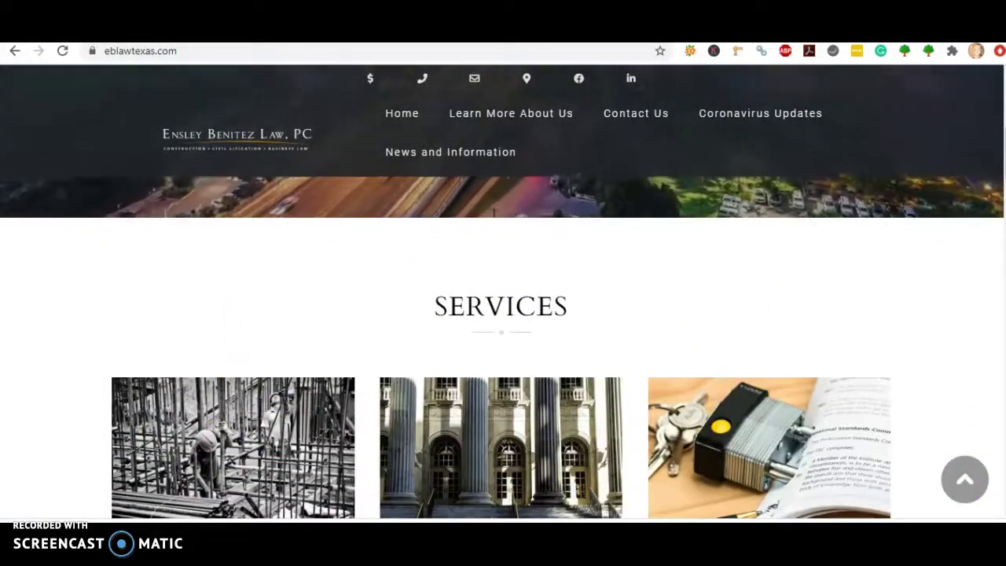
{"action": "left_click", "coordinate": [14, 51]}
{"action": "scroll", "coordinate": [311, 265], "scroll_direction": "up", "scroll_amount": 8}
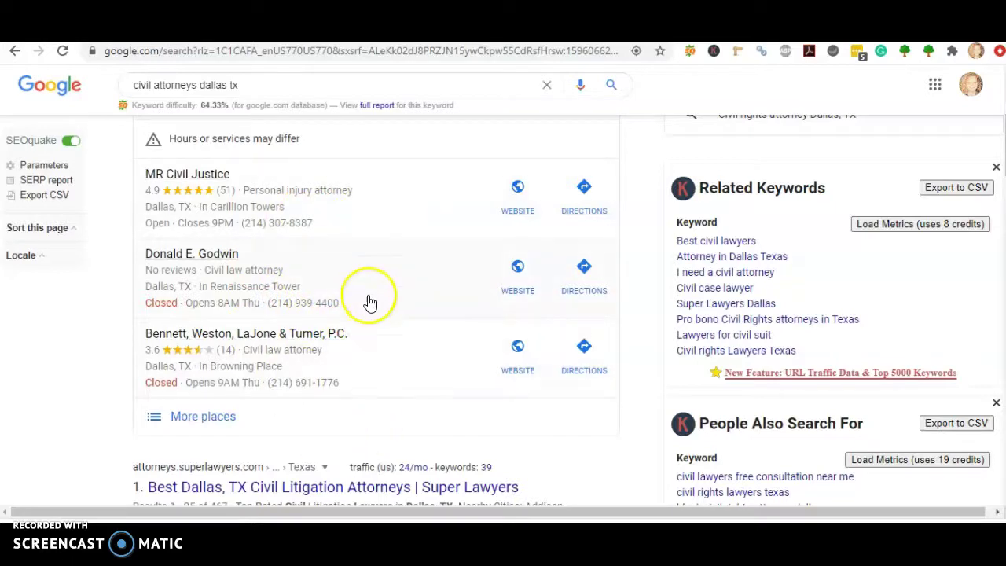
- Compare the Google results with eblawtexas.com's keywords, ending at the Construction, Civil Litigation and Business Law cards
{"action": "scroll", "coordinate": [348, 403], "scroll_direction": "down", "scroll_amount": 5}
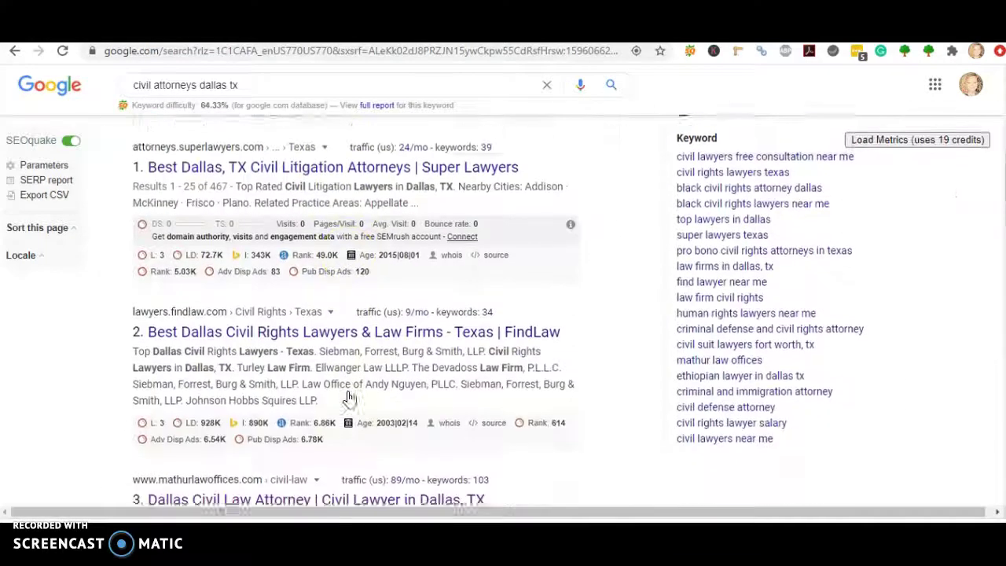
{"action": "scroll", "coordinate": [350, 399], "scroll_direction": "down", "scroll_amount": 2}
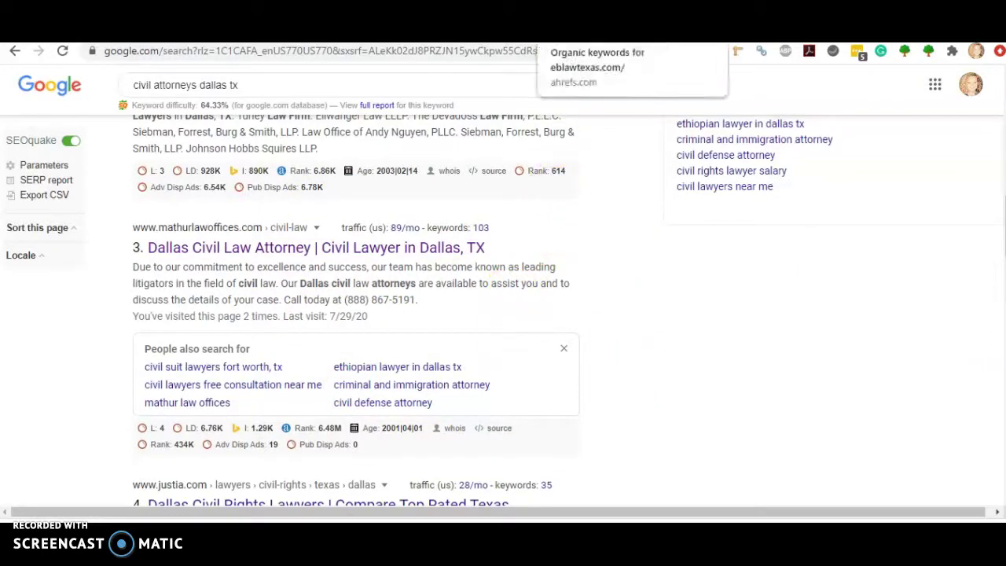
{"action": "left_click", "coordinate": [597, 36]}
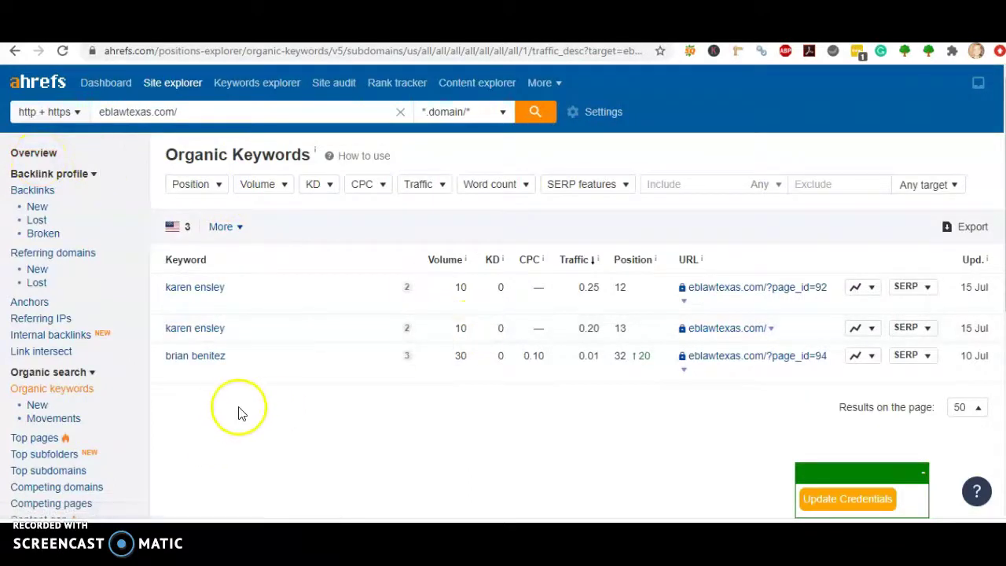
{"action": "left_click", "coordinate": [243, 33]}
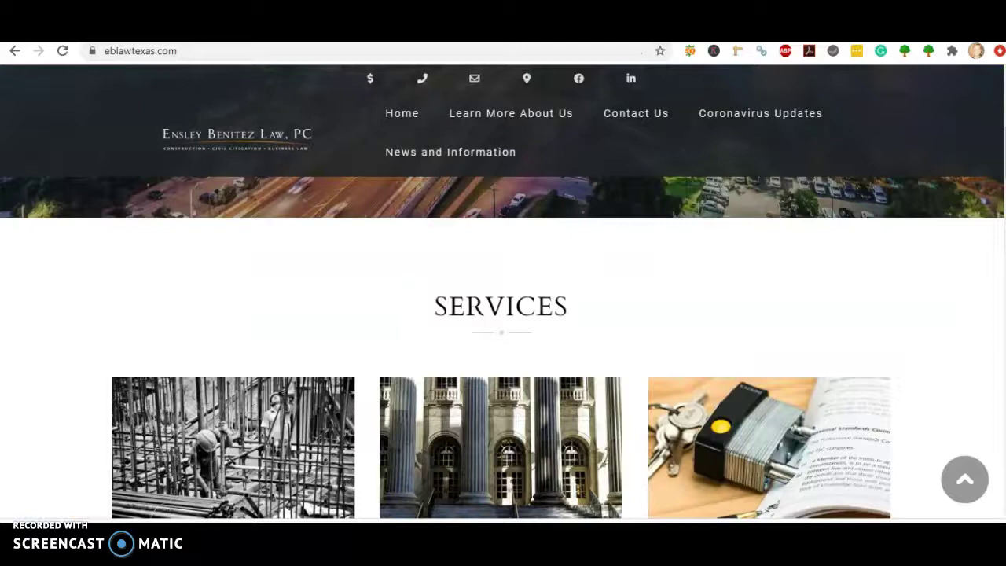
{"action": "scroll", "coordinate": [183, 323], "scroll_direction": "down", "scroll_amount": 3}
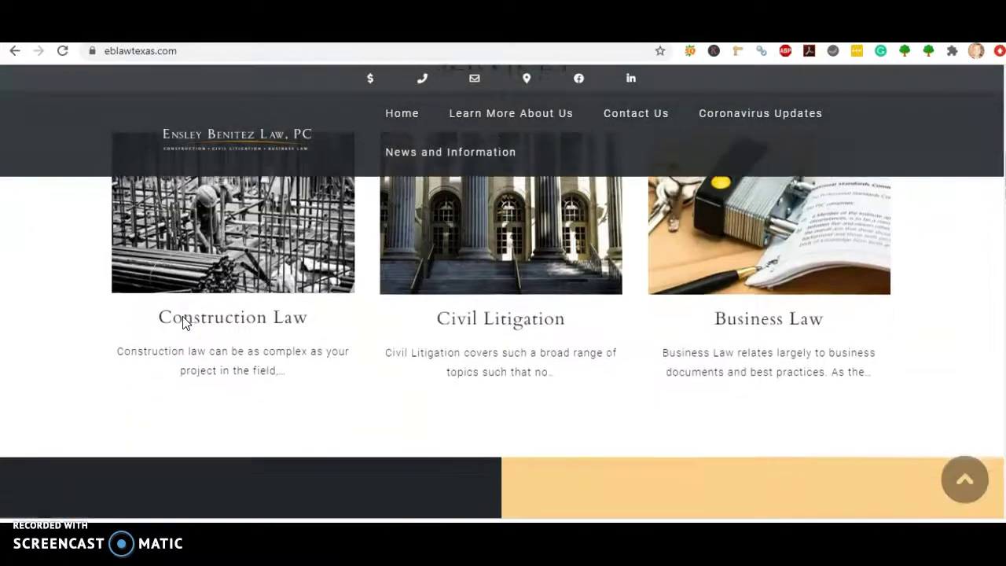